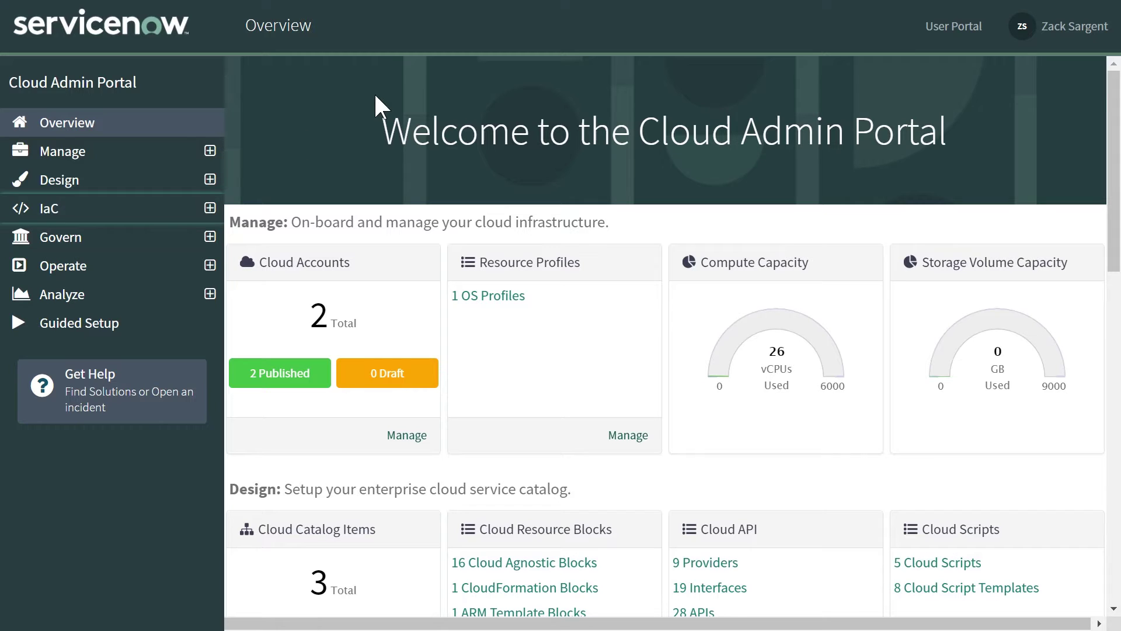
Show the TFE Config Provider's Cfg Installables, listing its 14 Terraform Enterprise VCS repository records
click(210, 151)
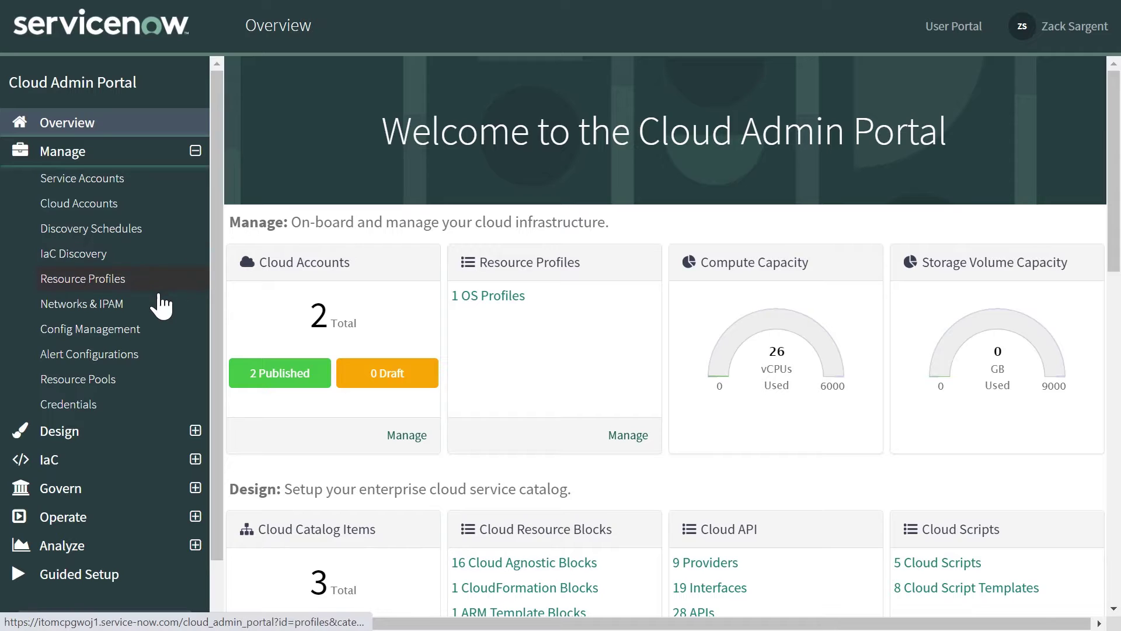
click(143, 330)
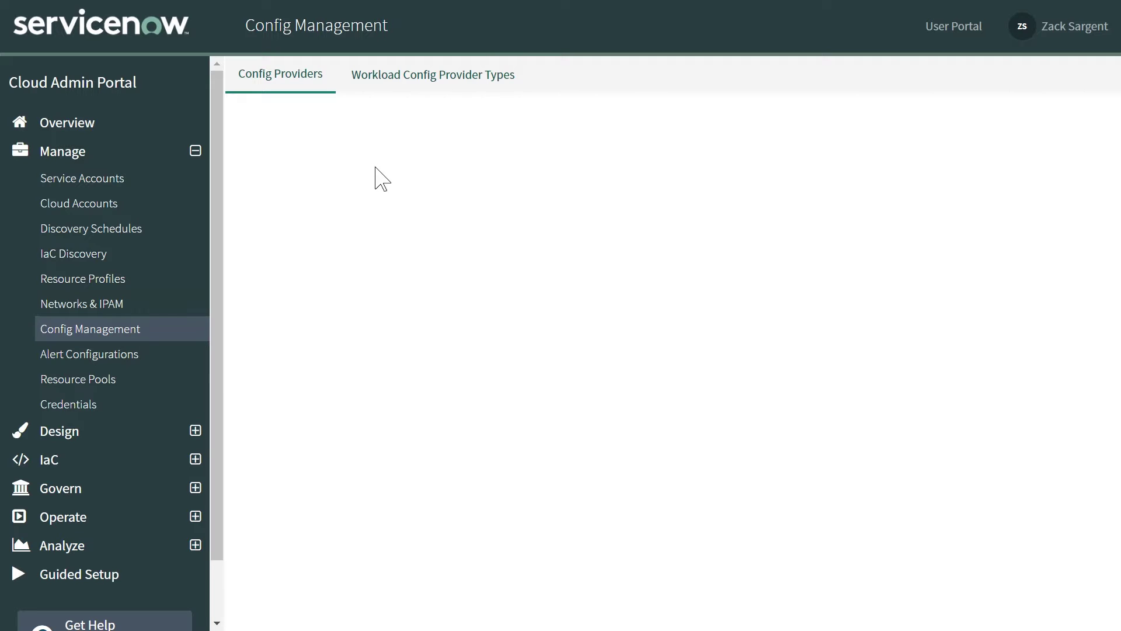
click(588, 252)
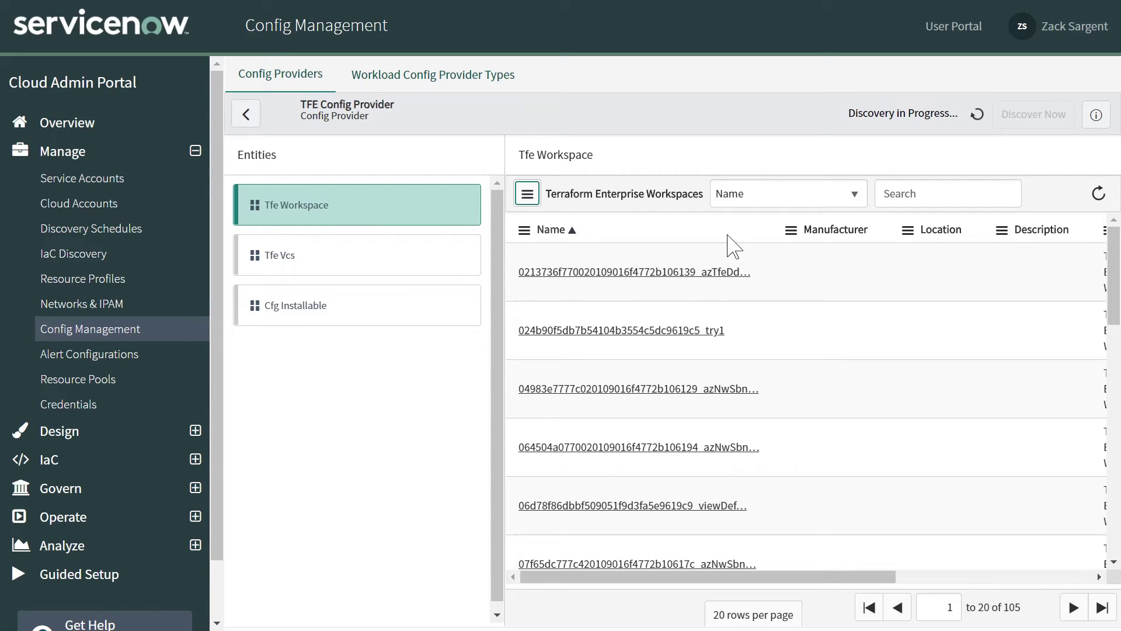
drag(787, 578, 656, 541)
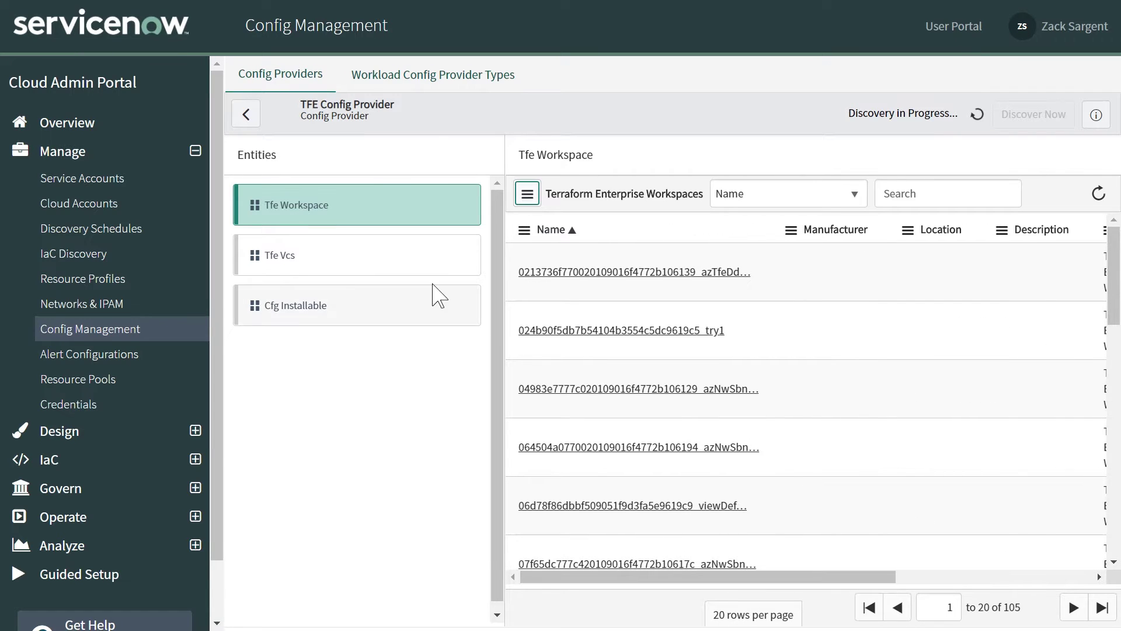
click(354, 297)
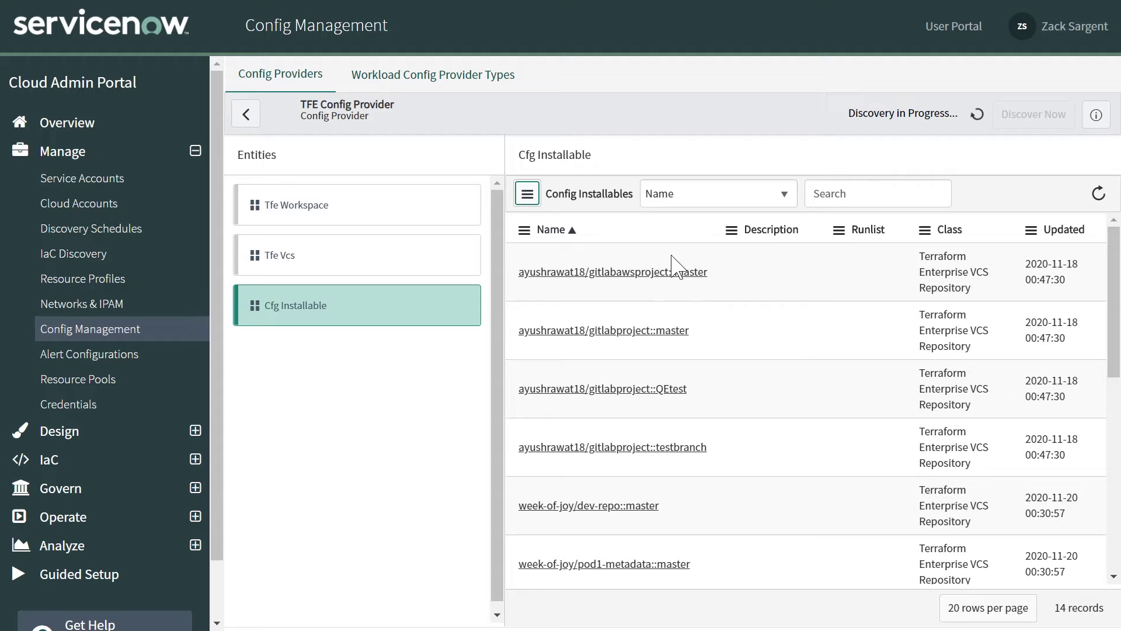
click(195, 152)
Start a new Cloud Catalog Item named 'TFE Demo' in the Compute category
click(209, 179)
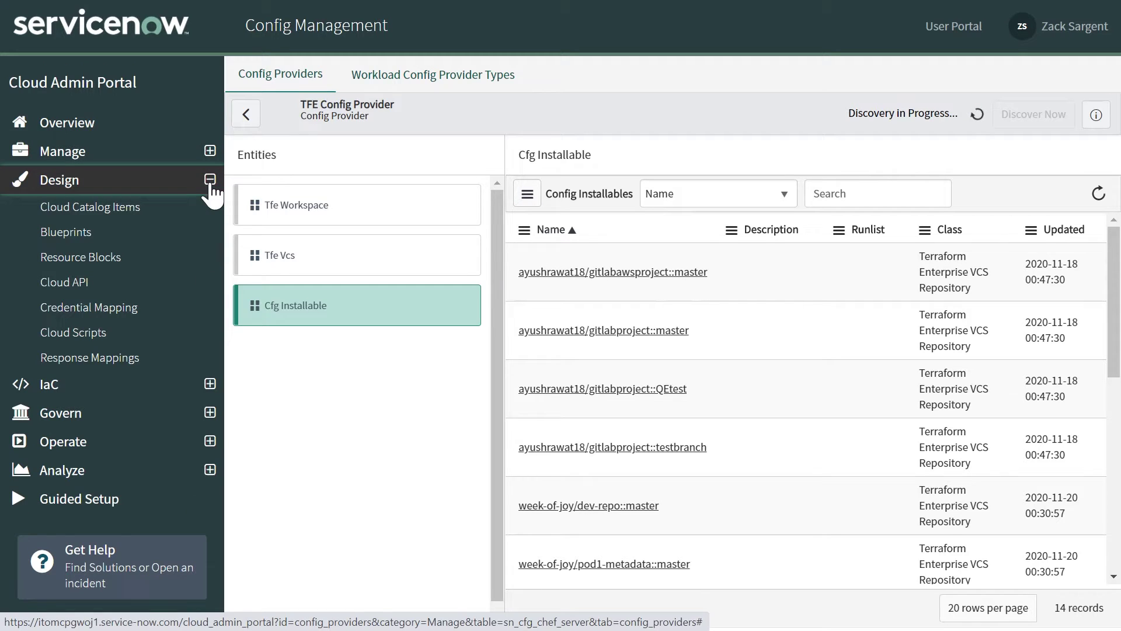
click(132, 219)
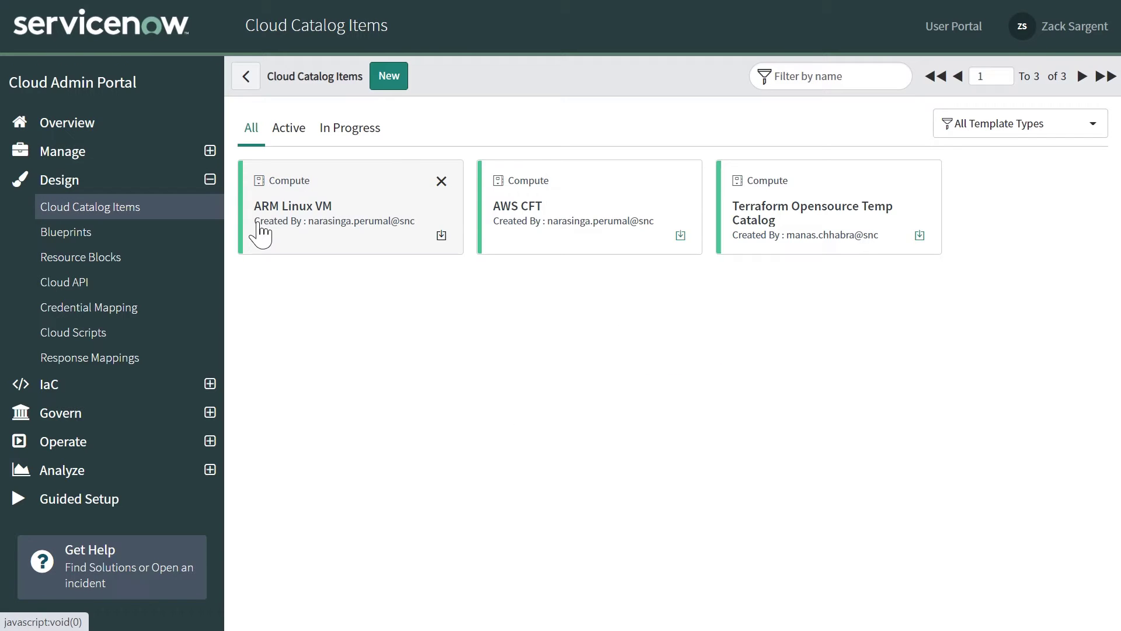
click(389, 84)
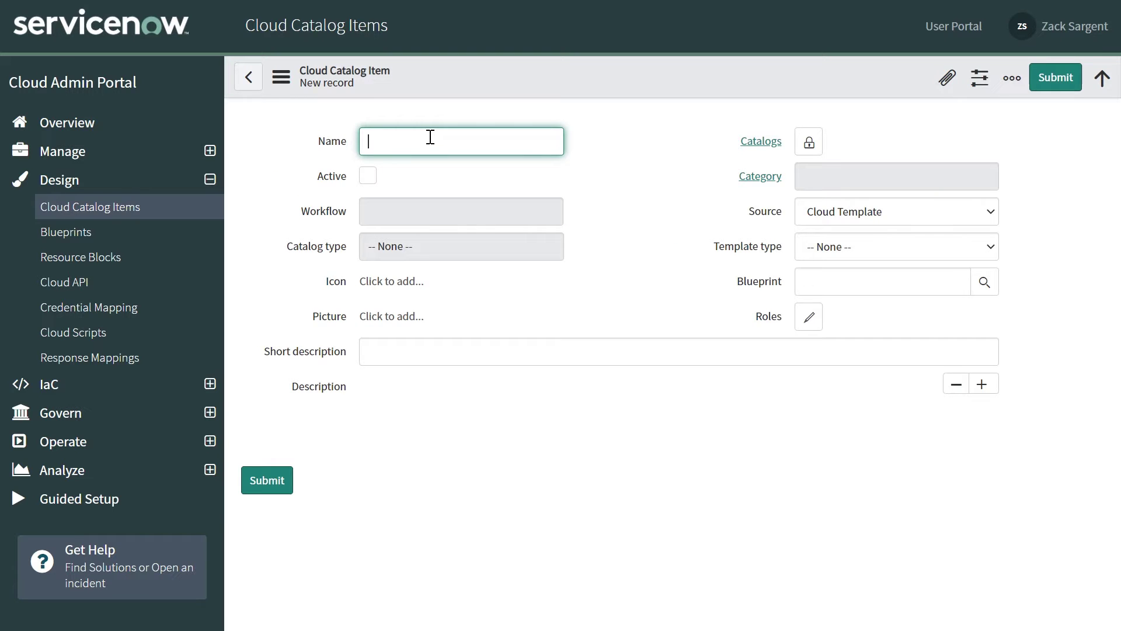
text(TFE Demo)
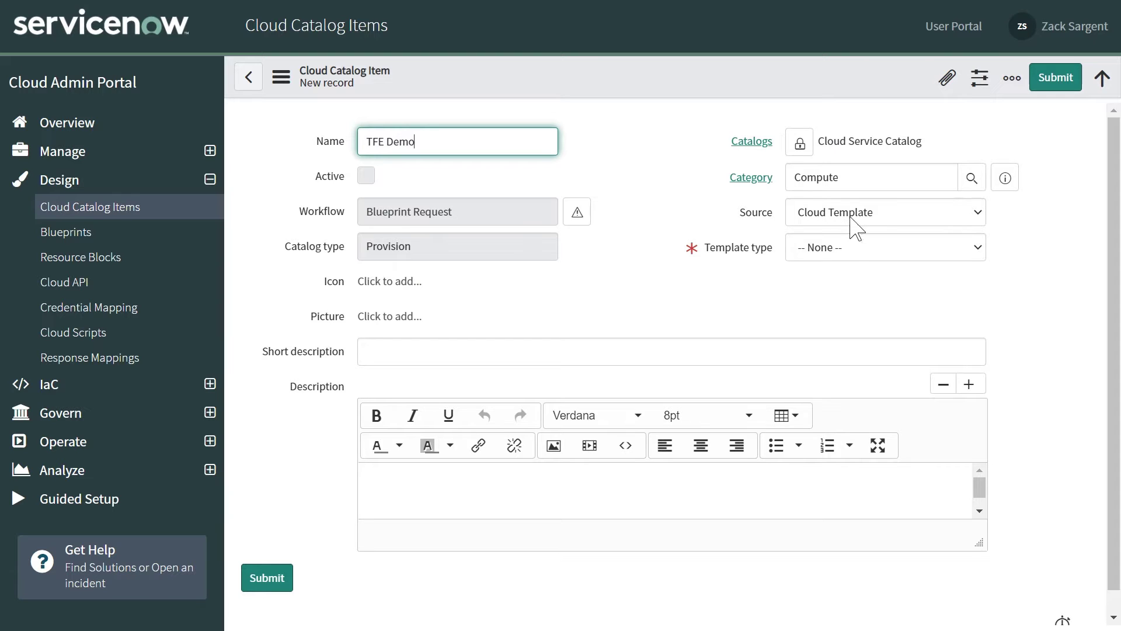
click(856, 253)
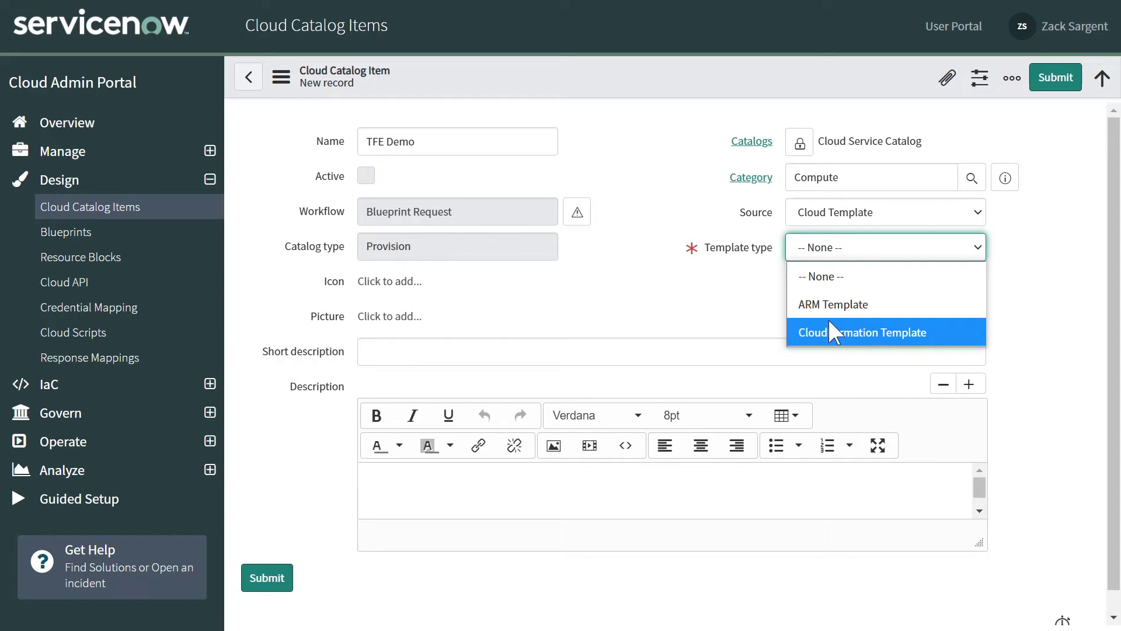
Set TFE Demo's source to Configuration Management Template, provider type Terraform Enterprise, provider TFE Config Provider
click(869, 217)
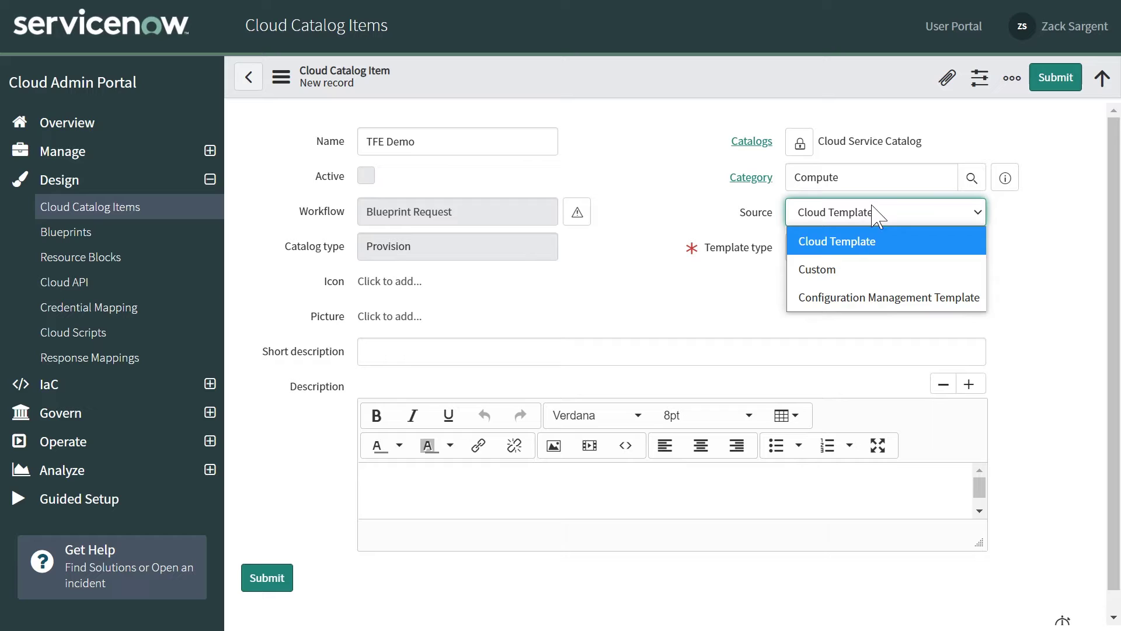
click(844, 304)
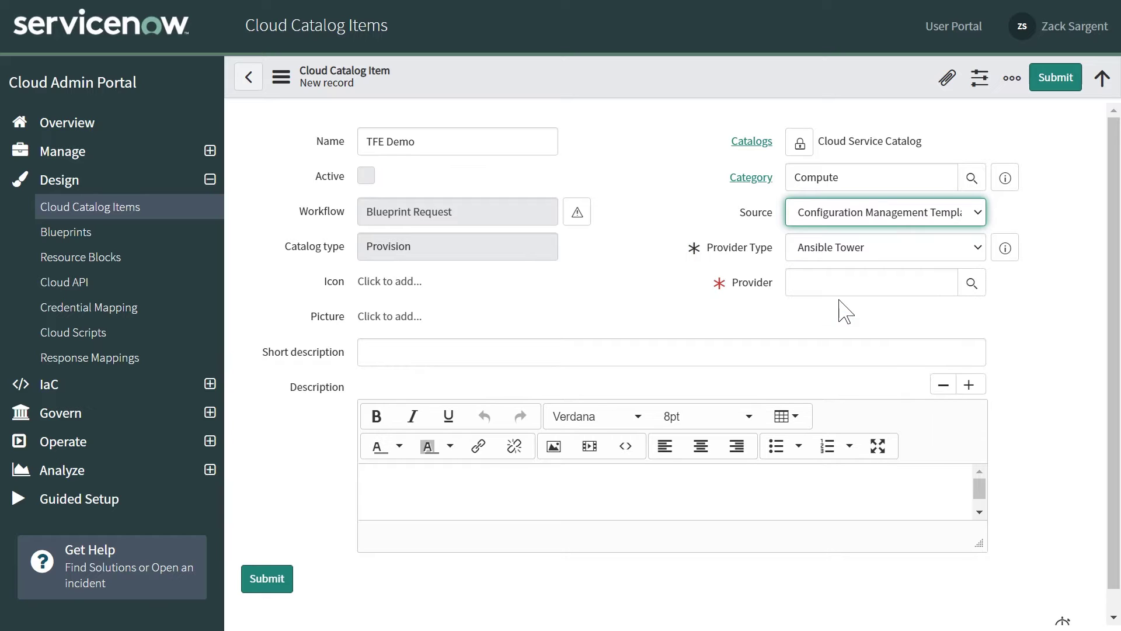
click(869, 251)
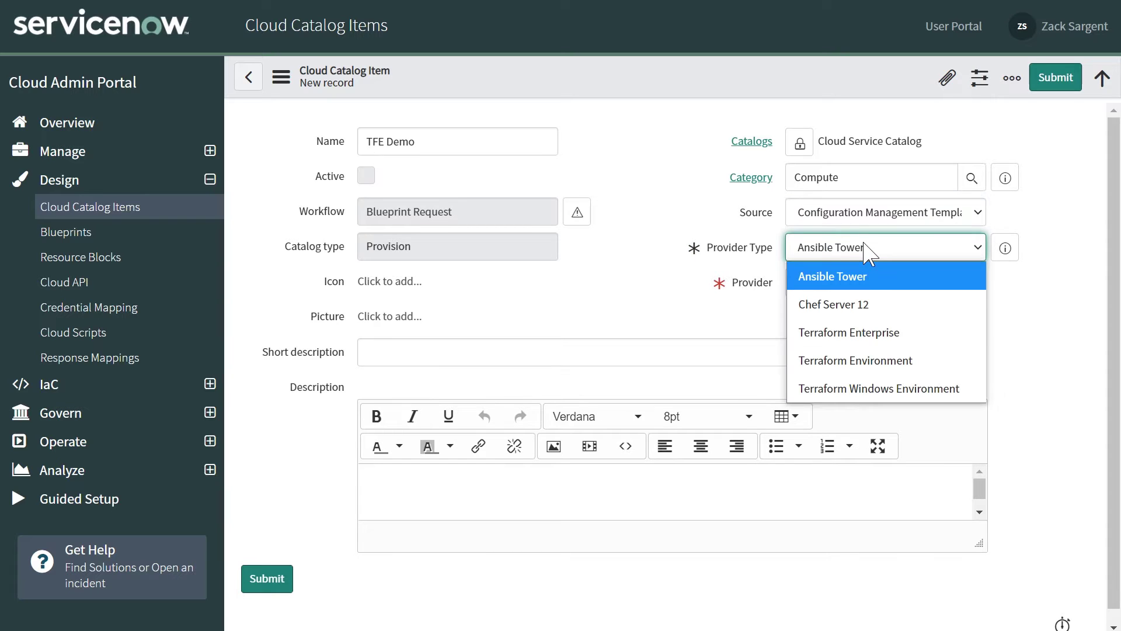
click(858, 333)
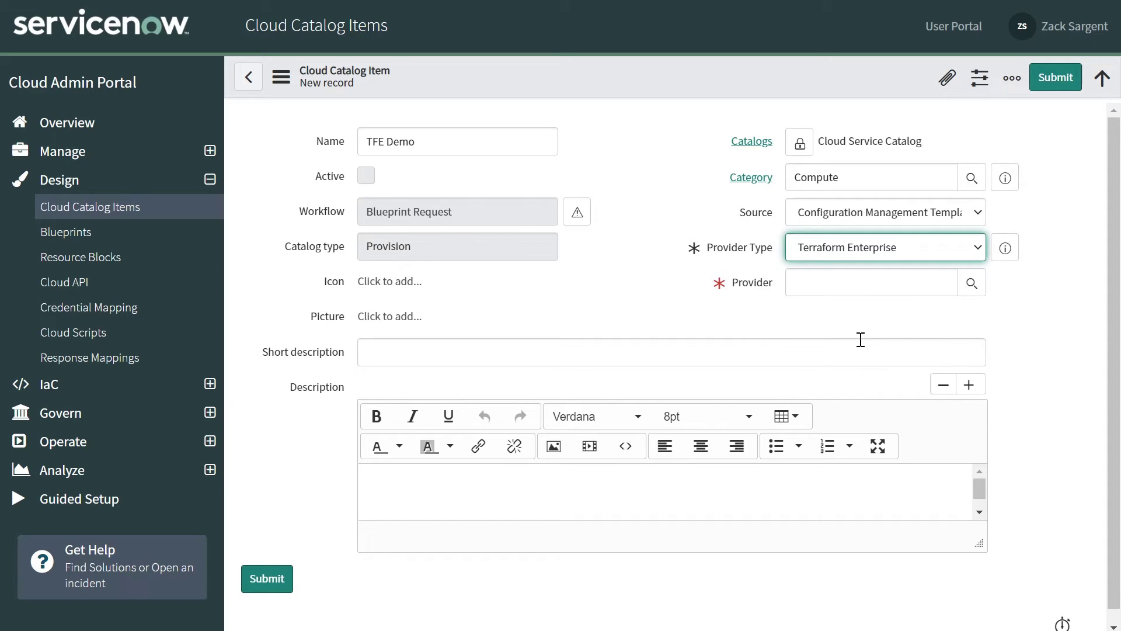
click(971, 284)
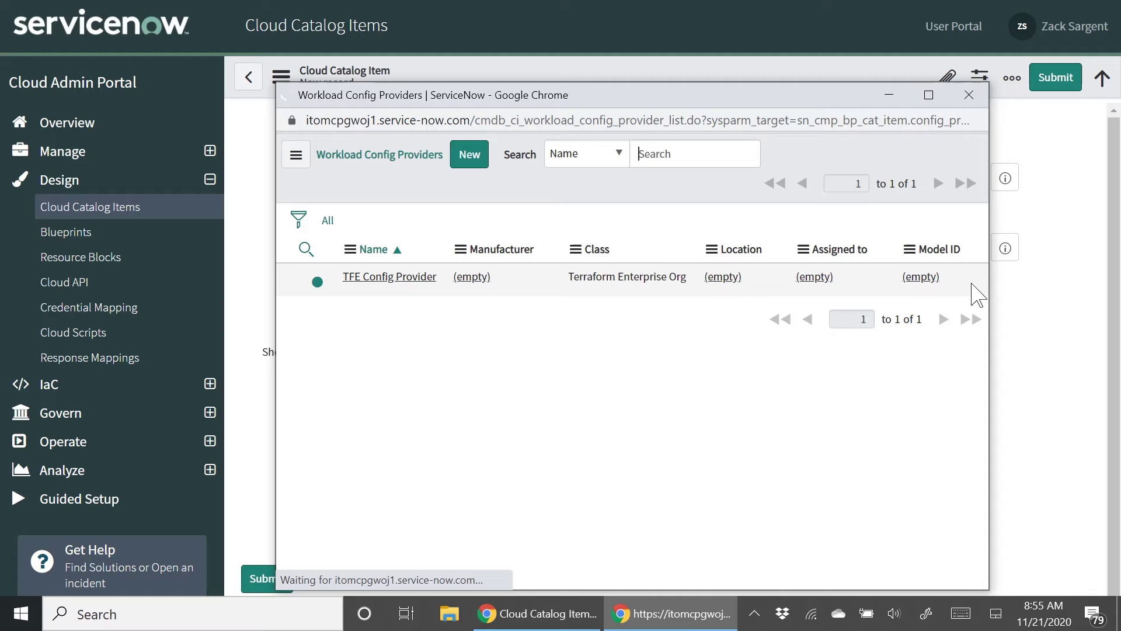
click(388, 278)
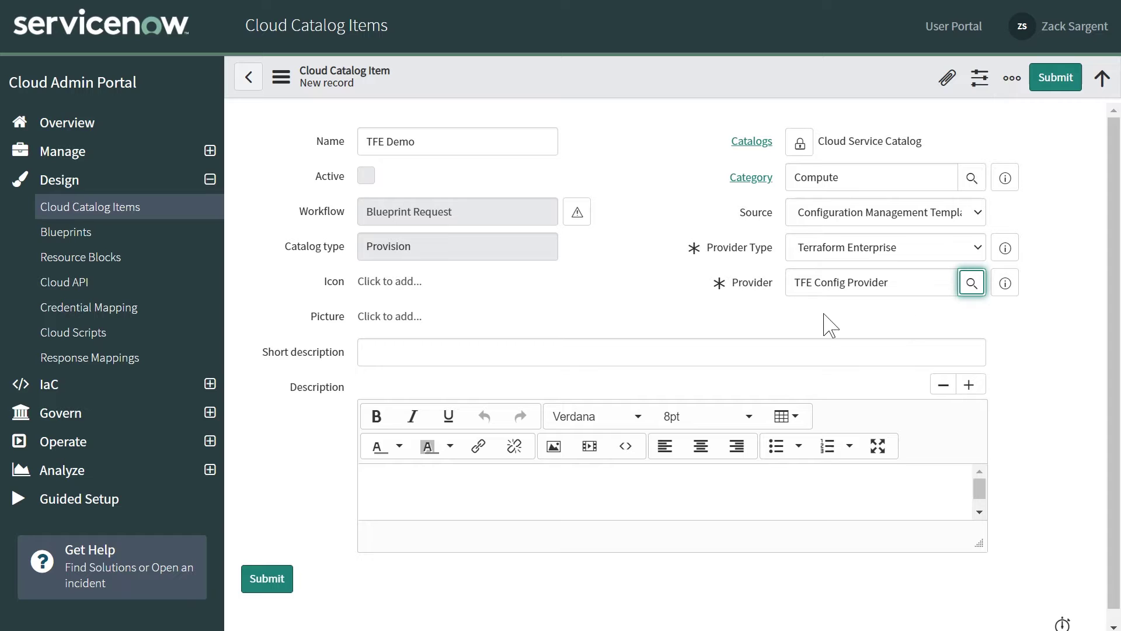
right_click(701, 69)
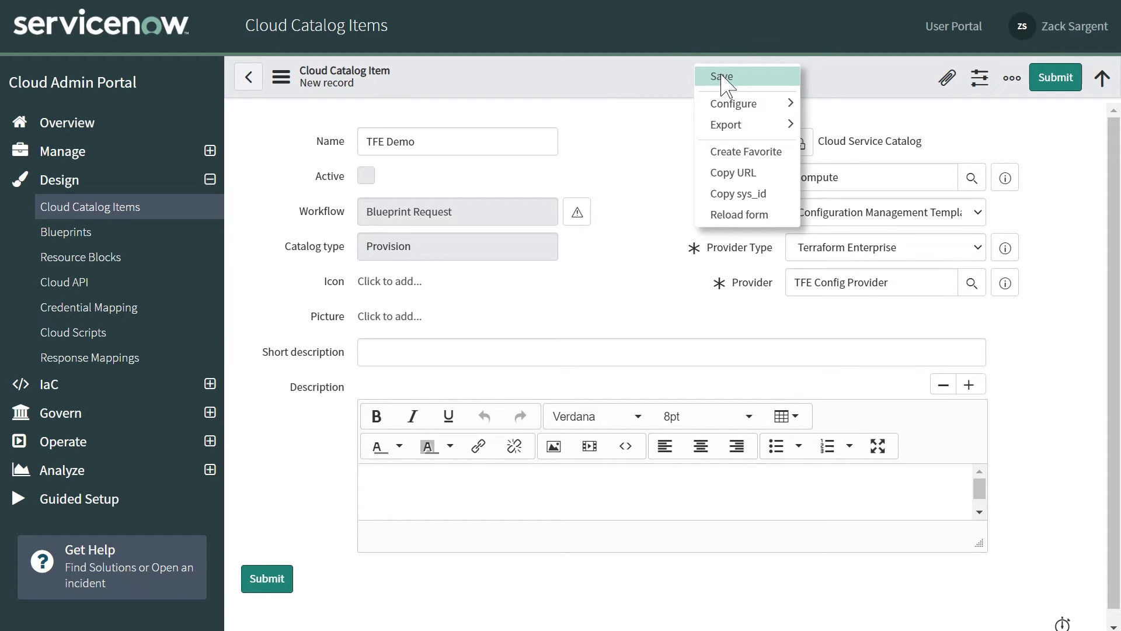
click(717, 77)
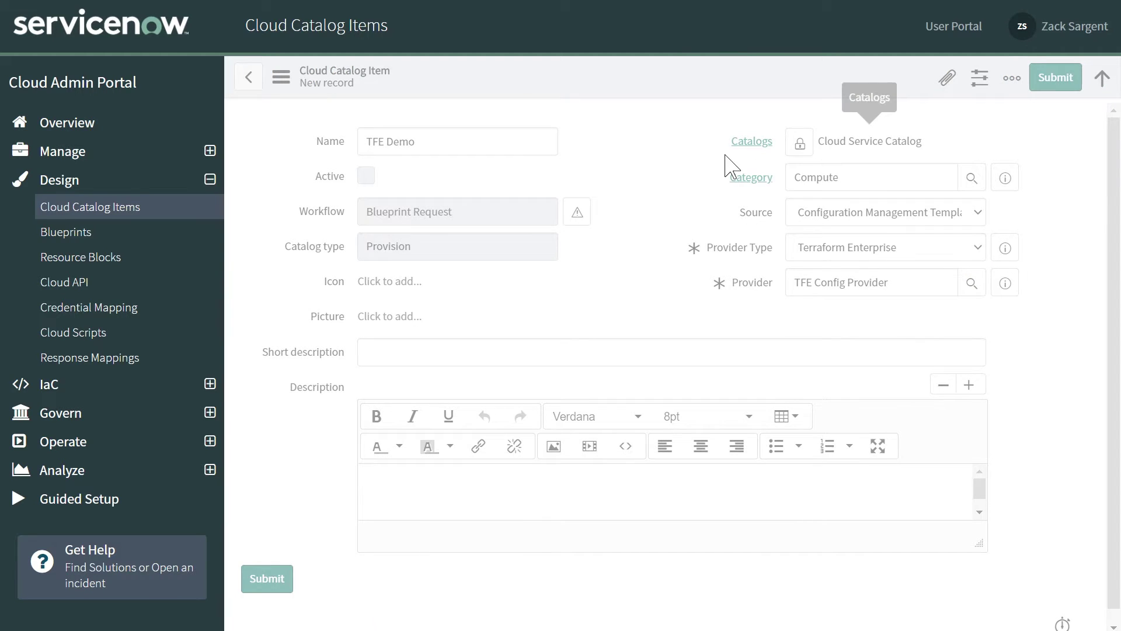
scroll(413, 428, down, 4)
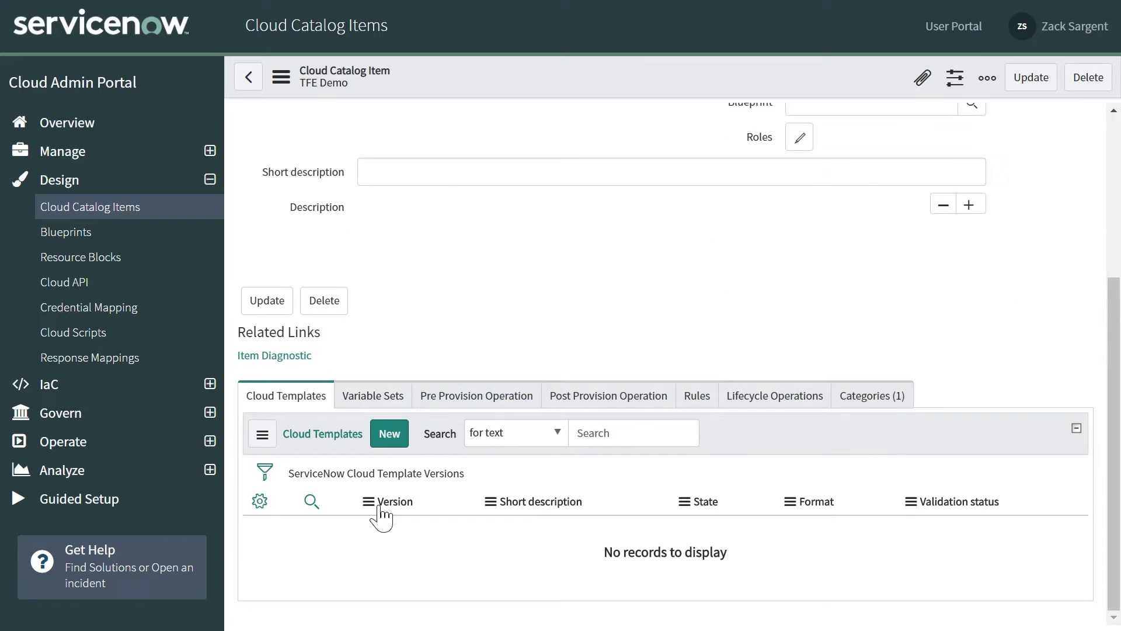
scroll(485, 426, down, 5)
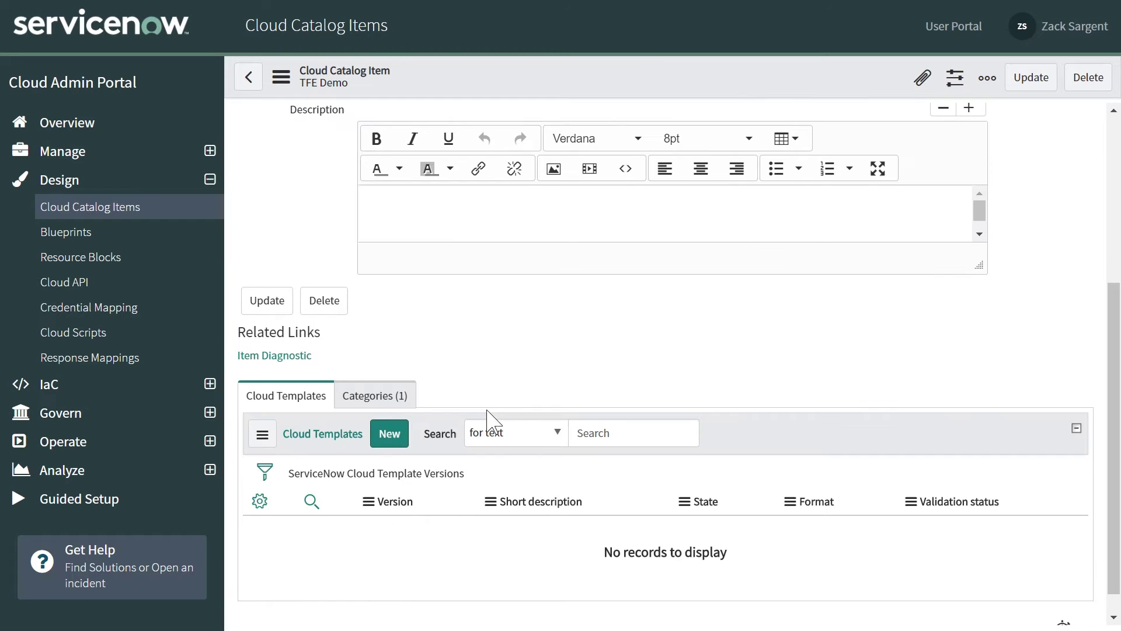
Submit a new TFE Demo template version using the gitlabawsproject::master configuration installable
click(390, 436)
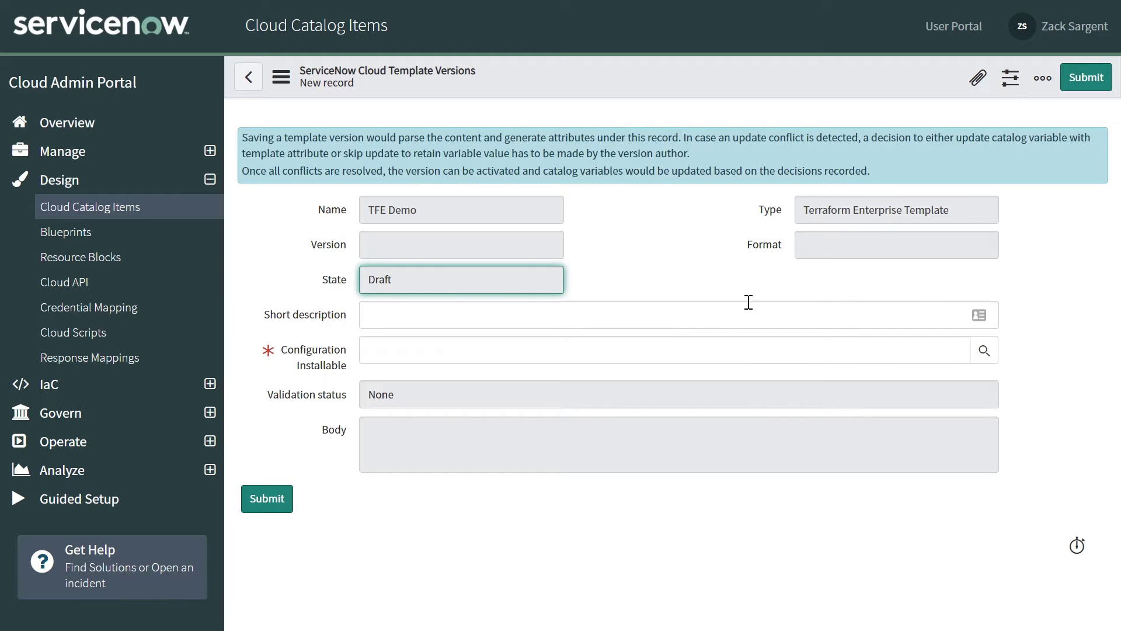
click(983, 354)
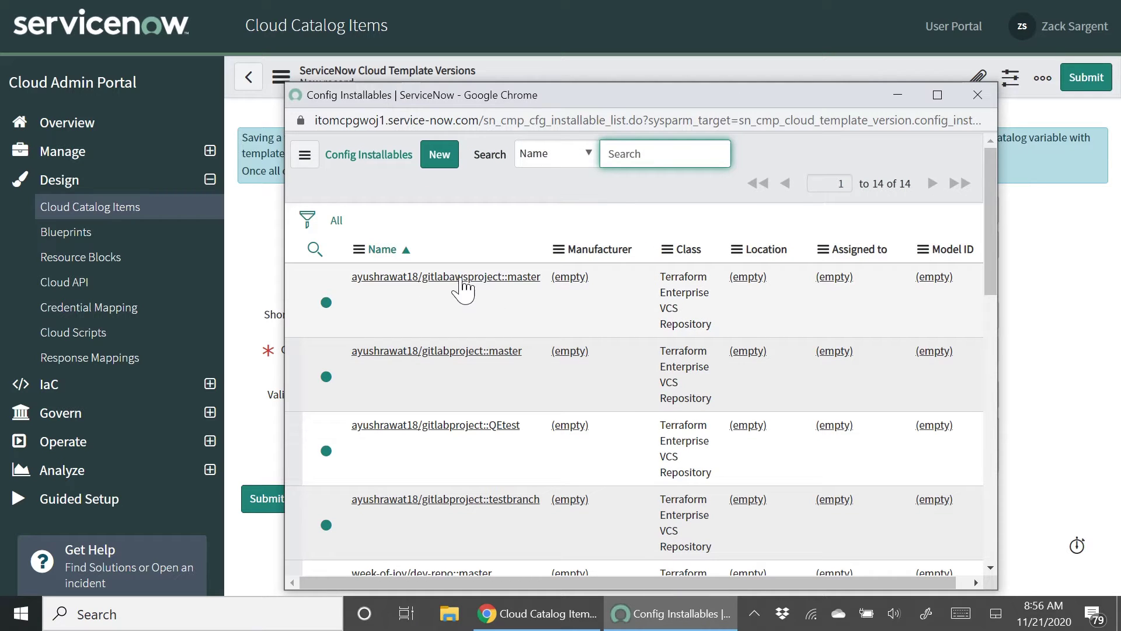
click(461, 279)
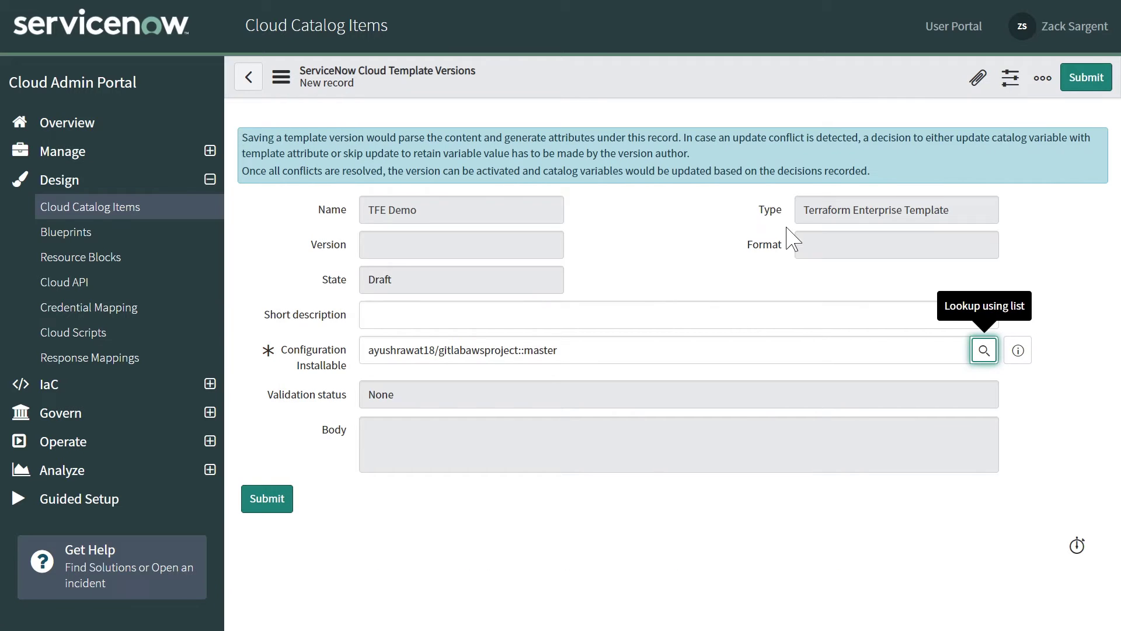
click(259, 511)
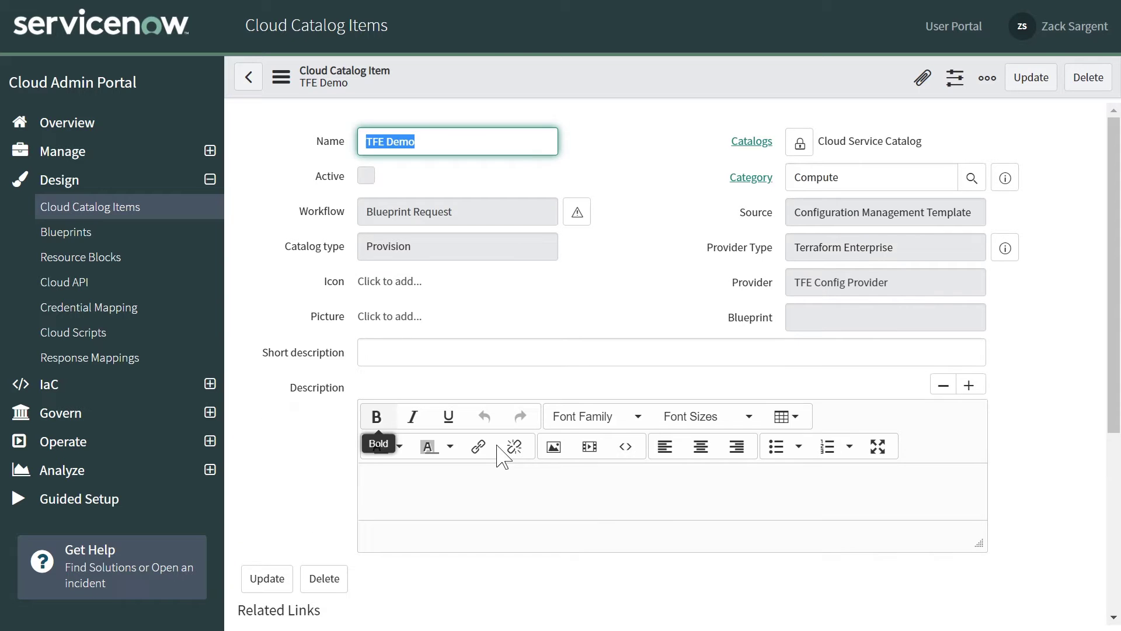
Open TFE Demo template version 1 from the Cloud Templates list to review its Draft validation
scroll(583, 421, down, 2)
scroll(583, 422, down, 3)
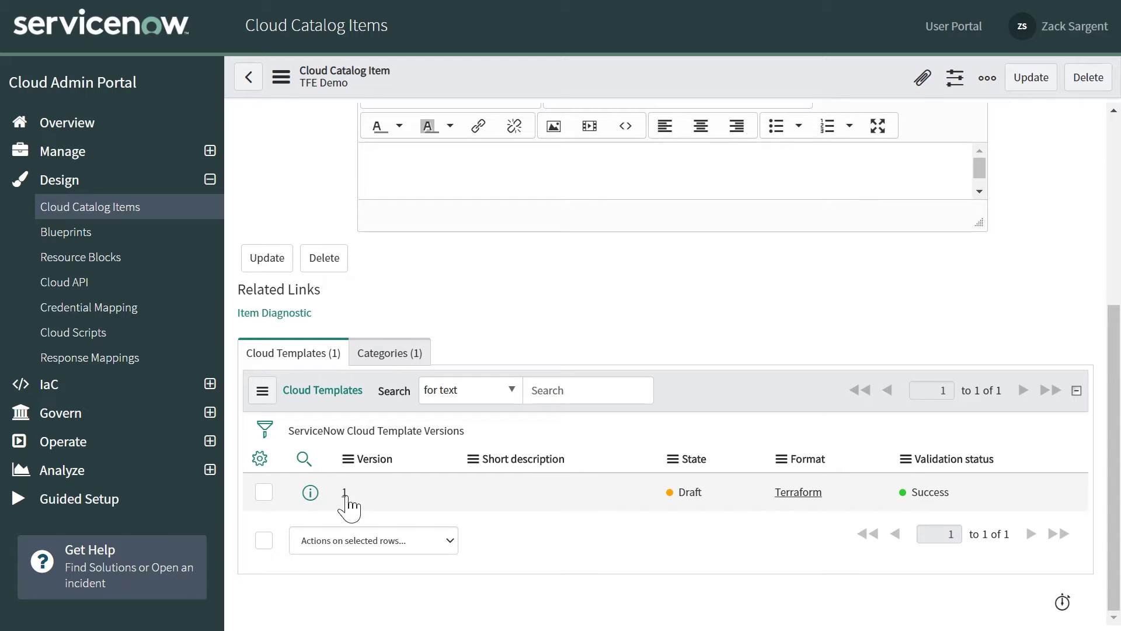
click(477, 423)
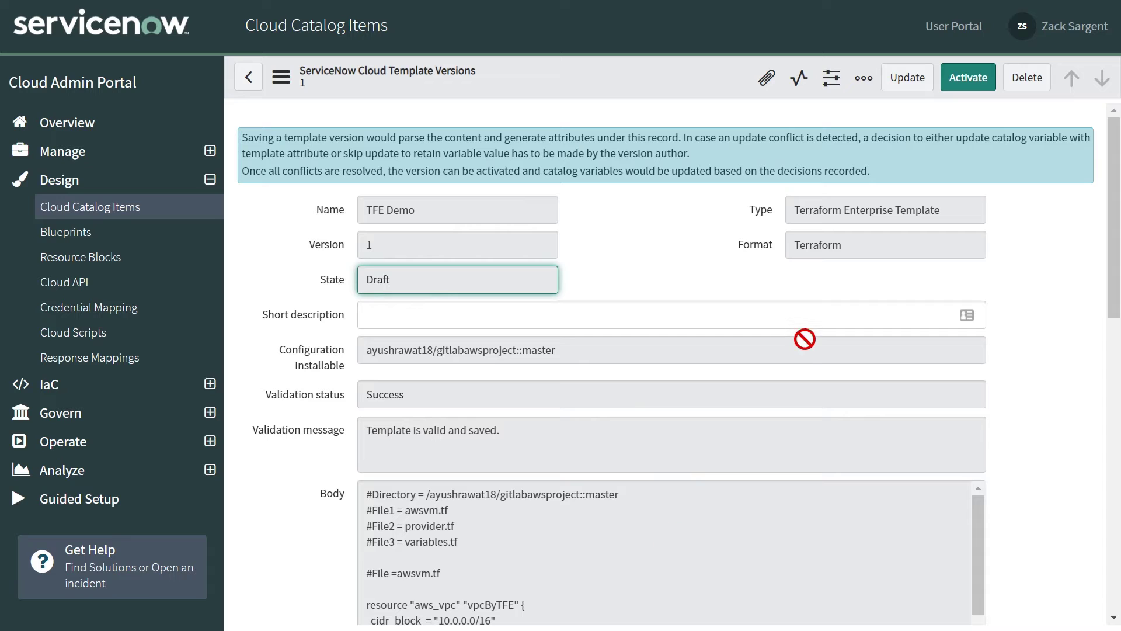
Activate TFE Demo template version 1
click(968, 78)
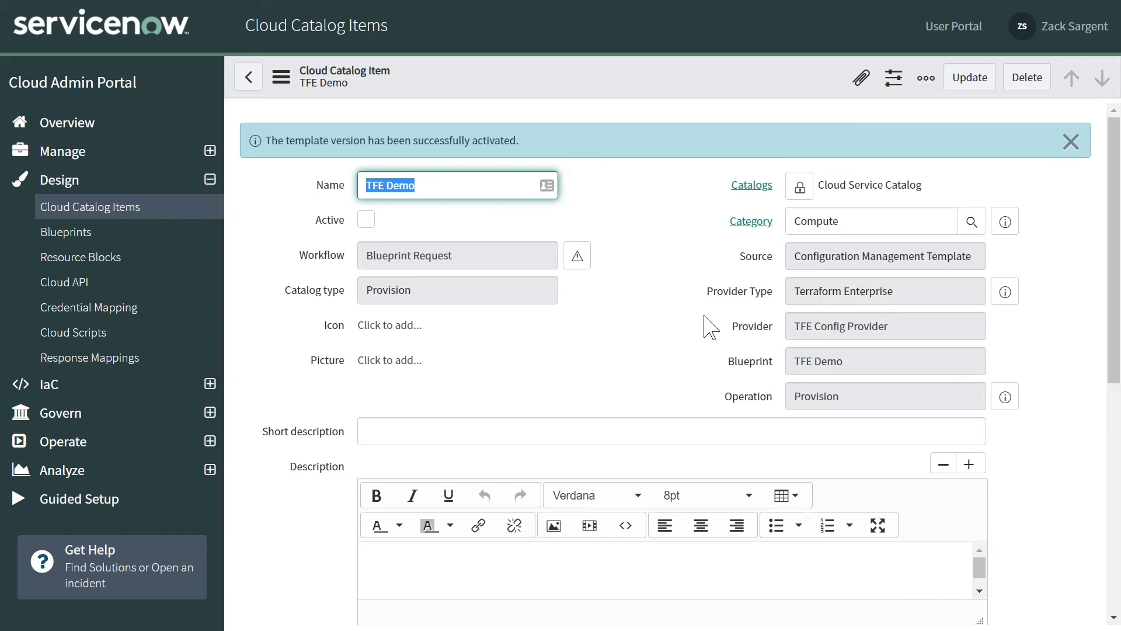
Mark the TFE Demo catalog item Active and save it with Update
scroll(344, 561, down, 6)
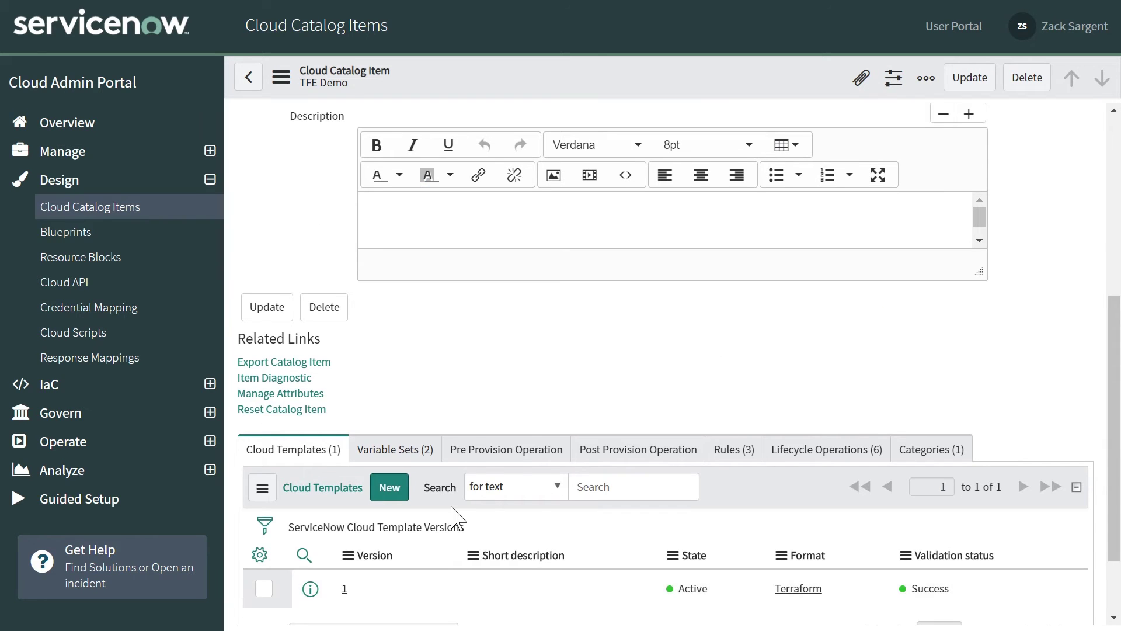
scroll(446, 413, up, 3)
scroll(443, 405, up, 3)
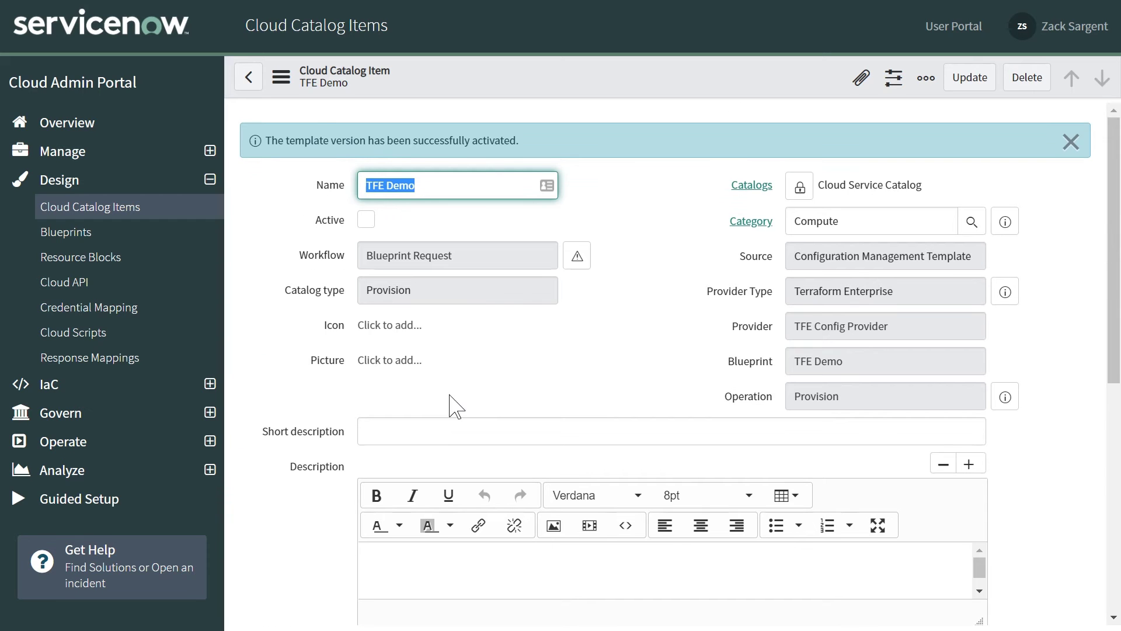
click(366, 220)
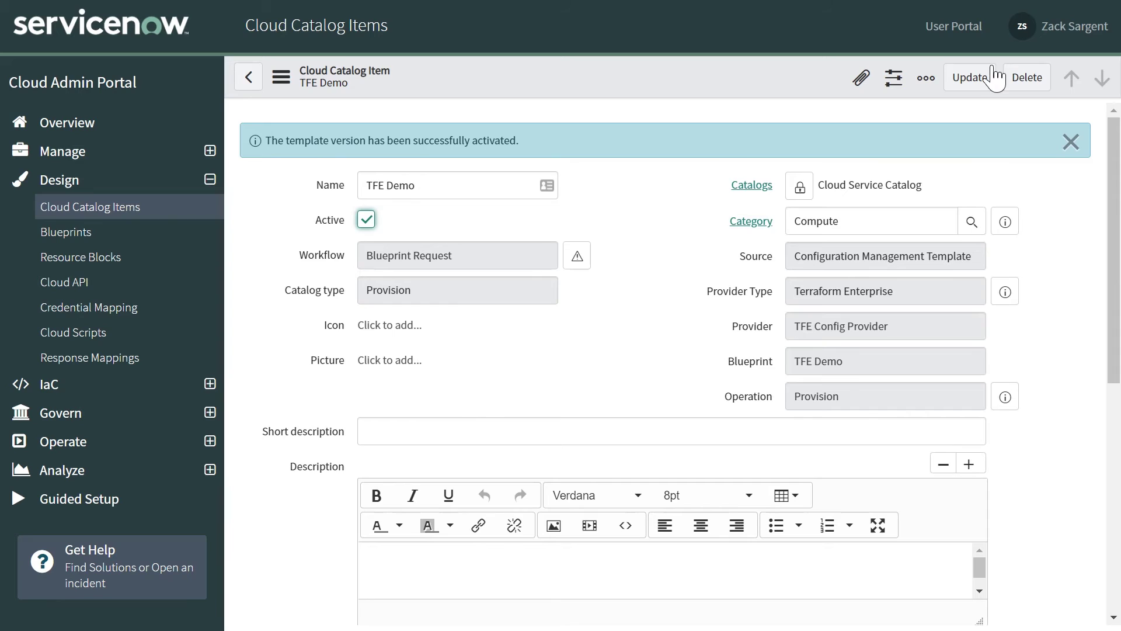
click(972, 81)
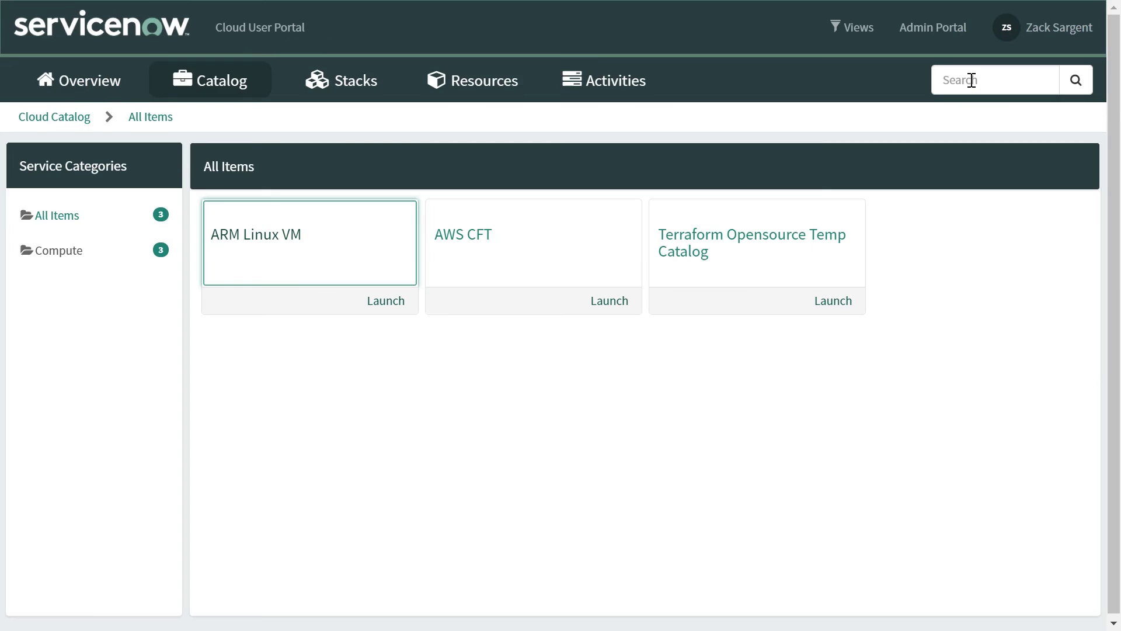
Open the TFE Demo order form from the Cloud User Portal catalog
key(XF86AudioRaiseVolume)
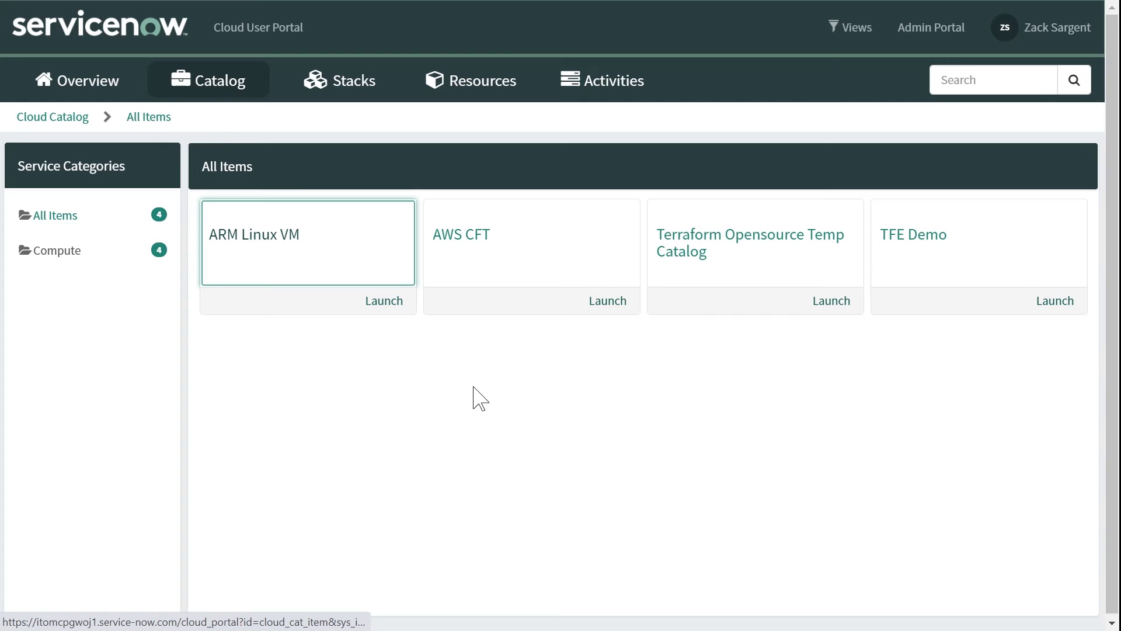
click(933, 244)
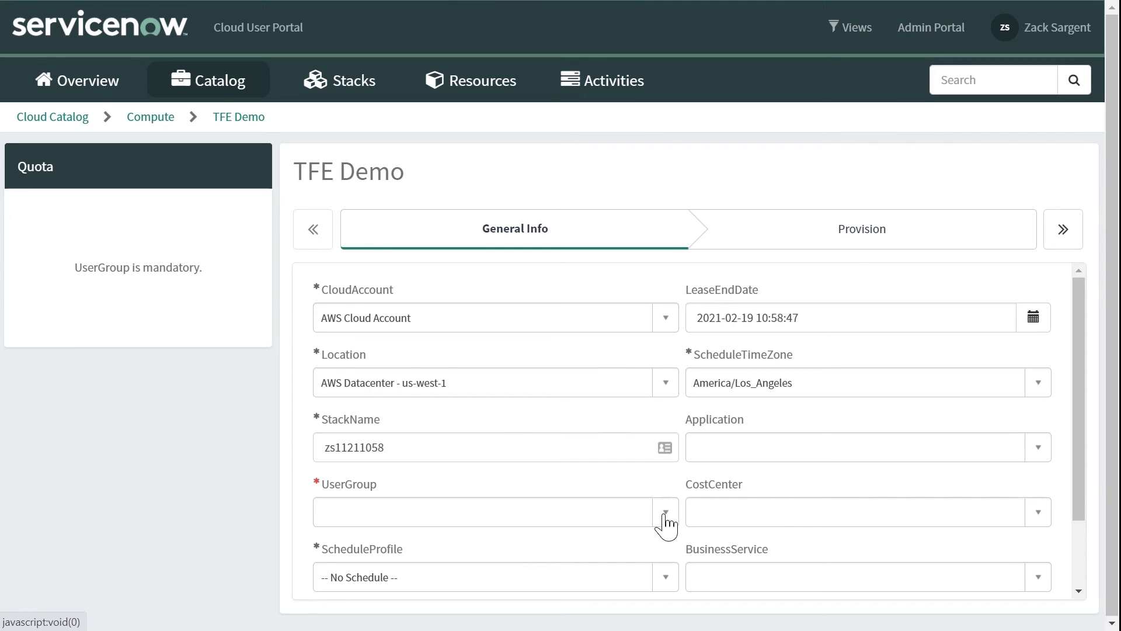
Set the order's UserGroup to Team Development Code Reviewers
click(666, 514)
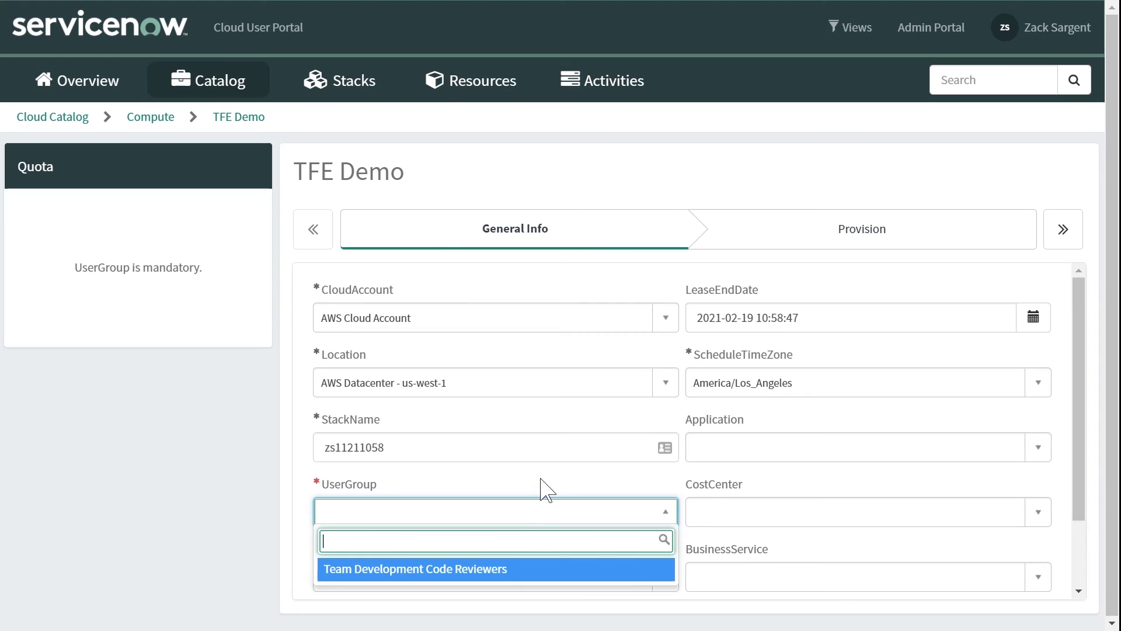
click(517, 571)
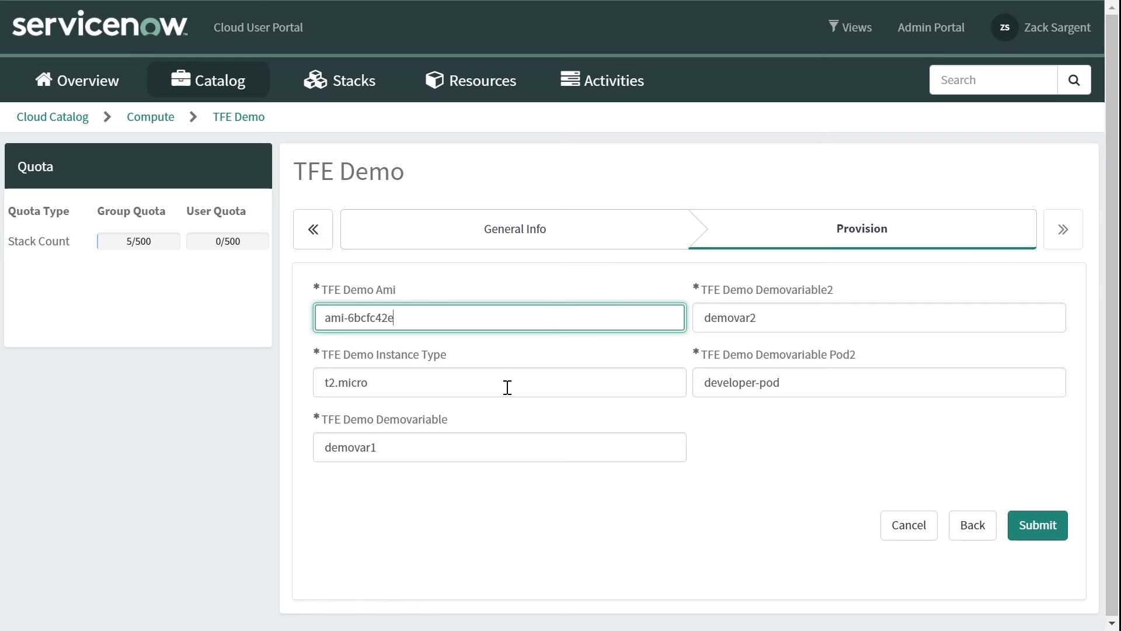
Submit the TFE Demo order with the t2.micro instance type
click(398, 383)
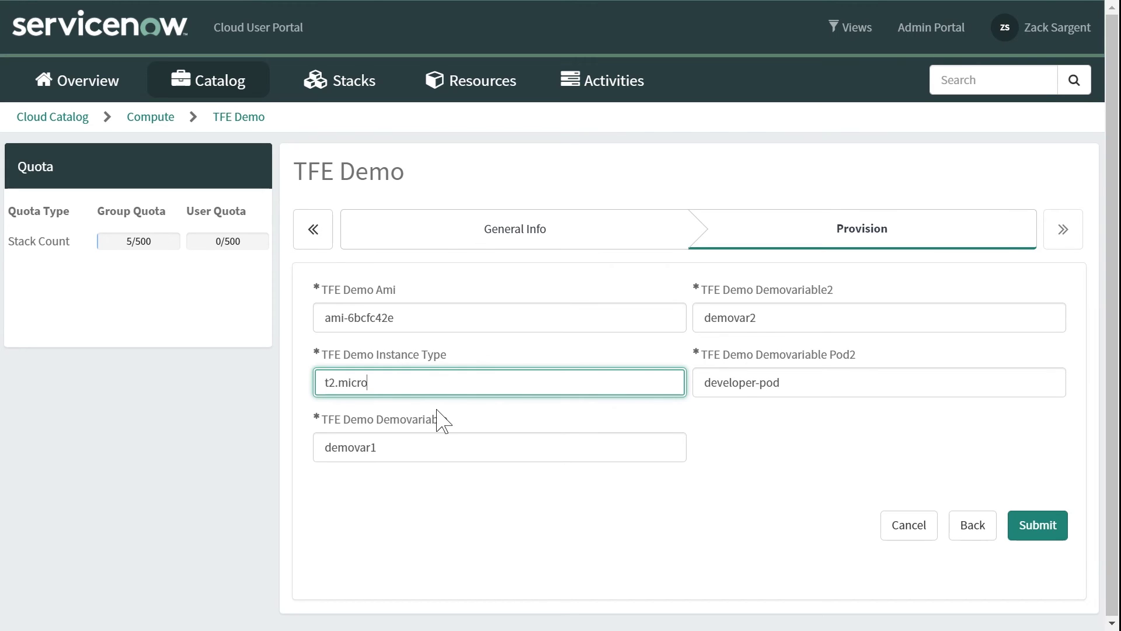
click(1040, 533)
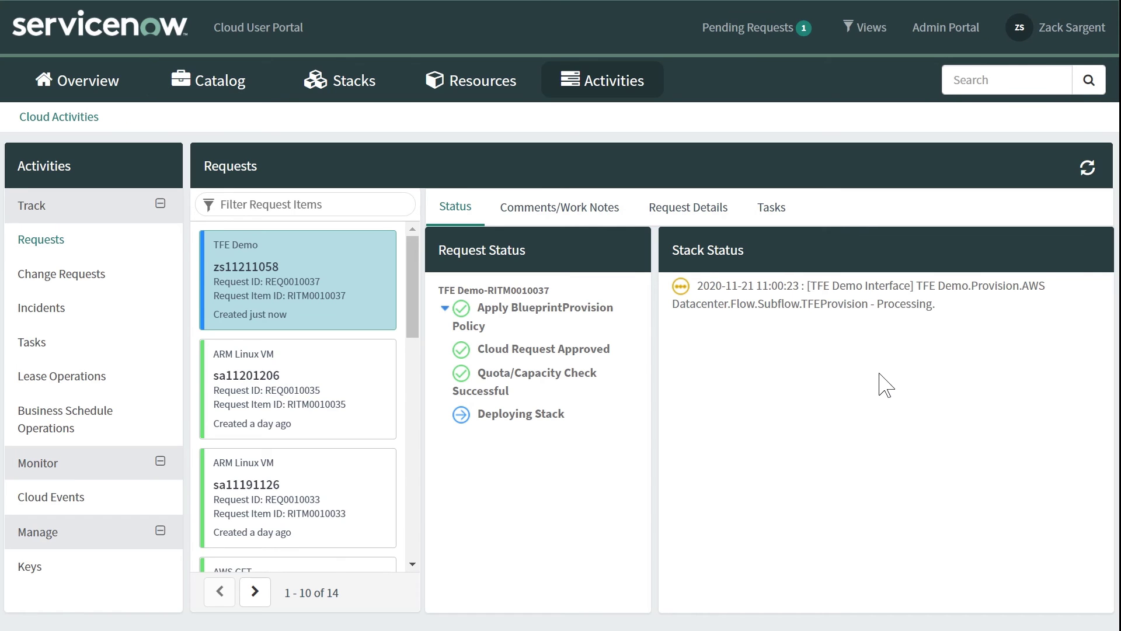